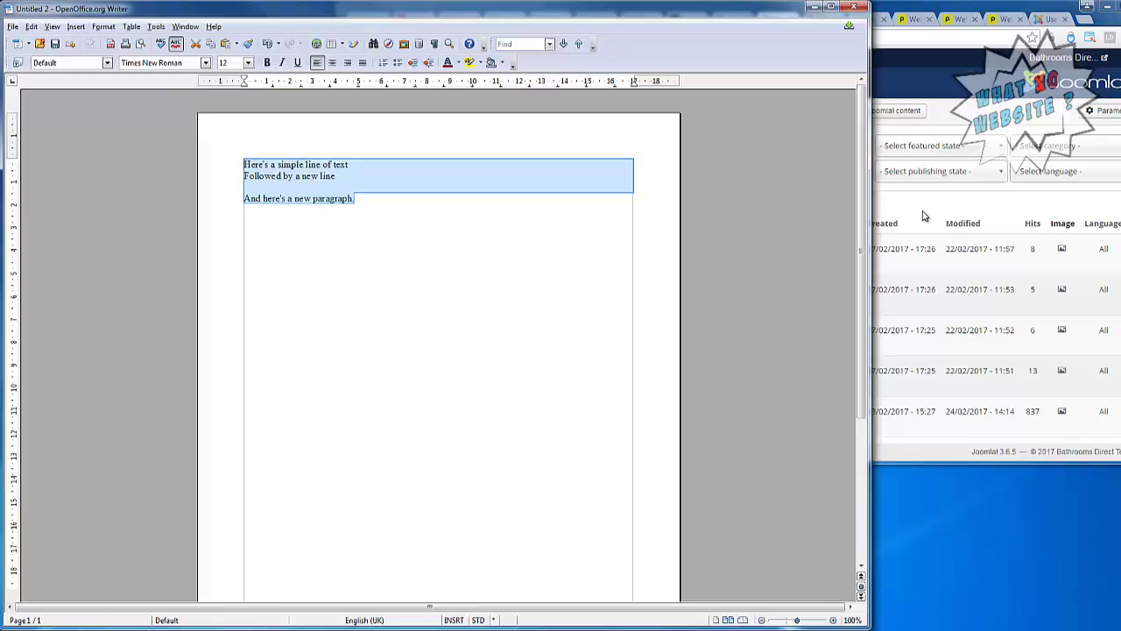
Format the three selected lines in Trebuchet MS at size 10 and copy them
{"action": "right_click", "coordinate": [314, 176]}
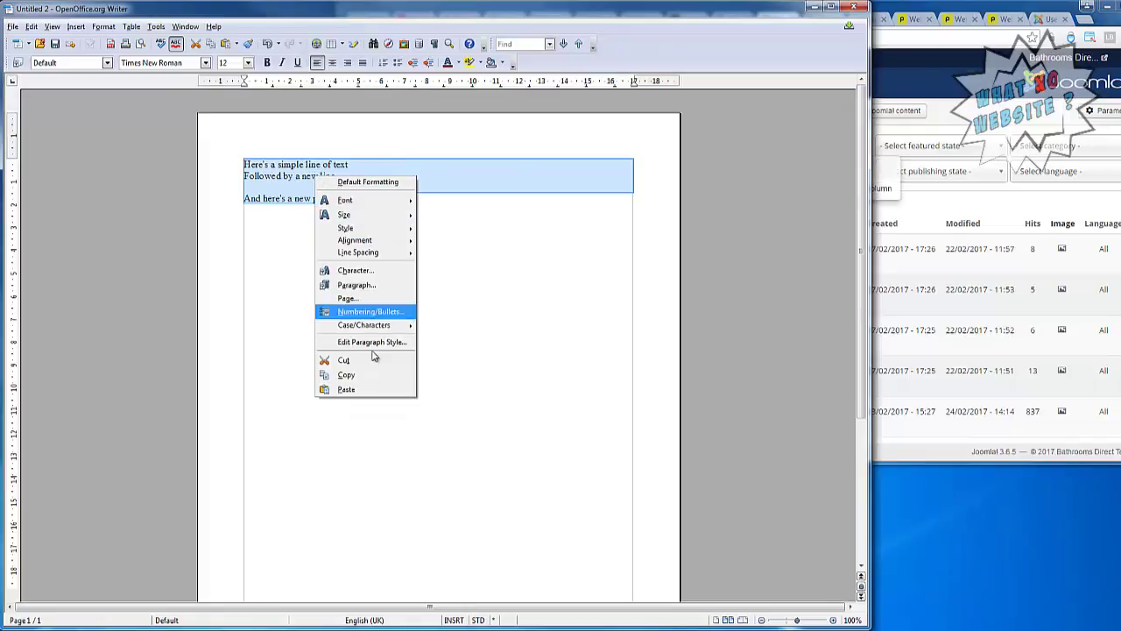
{"action": "left_click", "coordinate": [380, 376]}
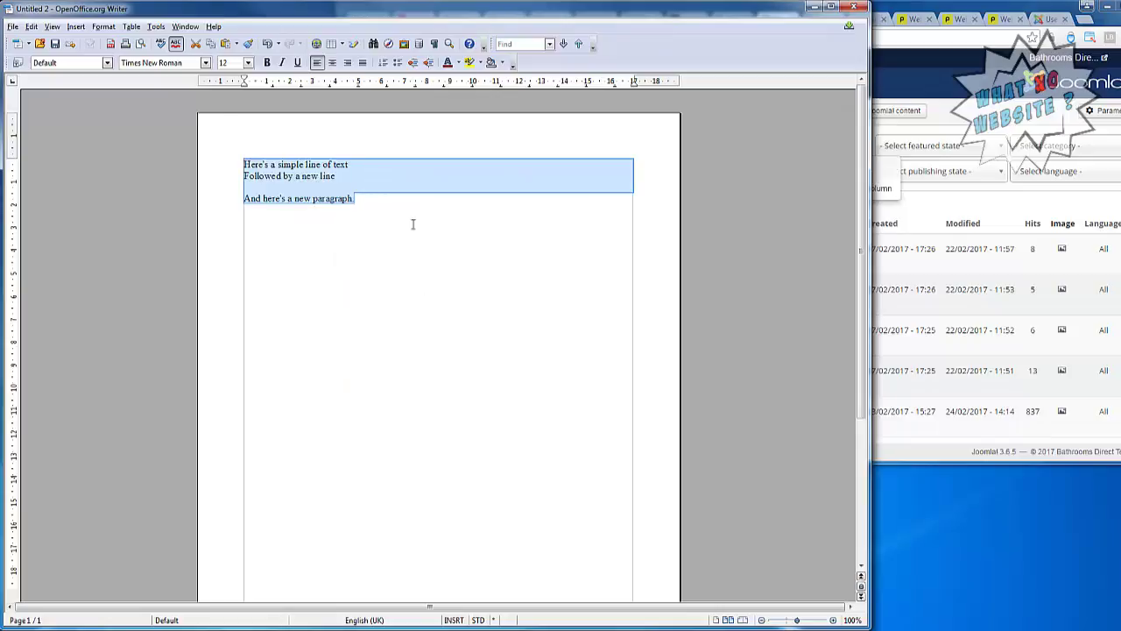
{"action": "left_click", "coordinate": [205, 62]}
{"action": "left_click", "coordinate": [169, 119]}
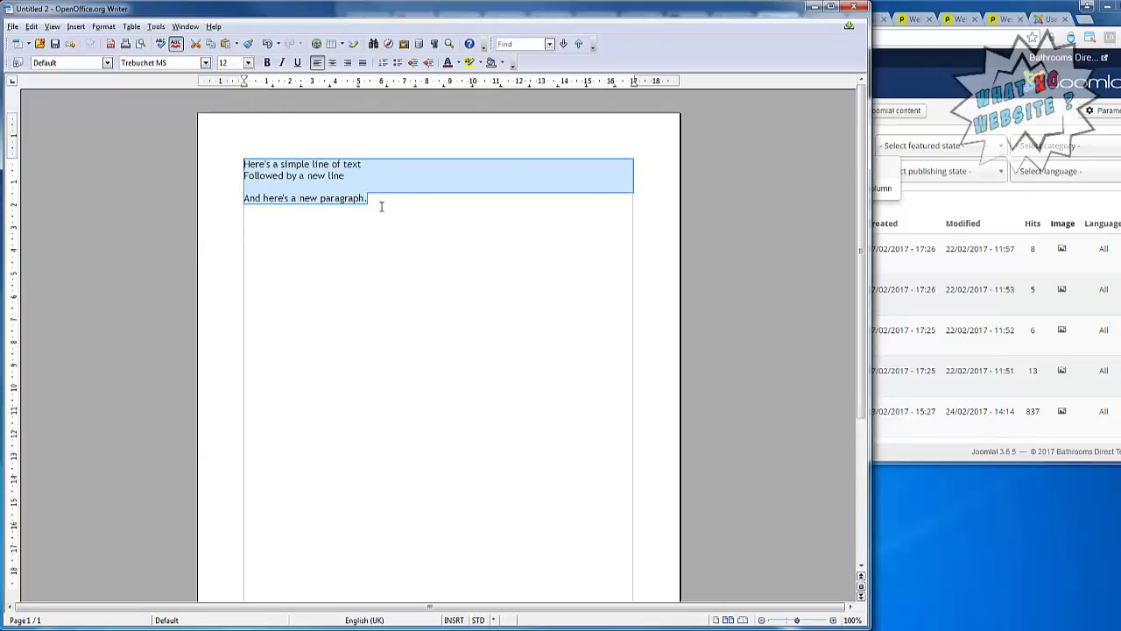
{"action": "left_click", "coordinate": [249, 63]}
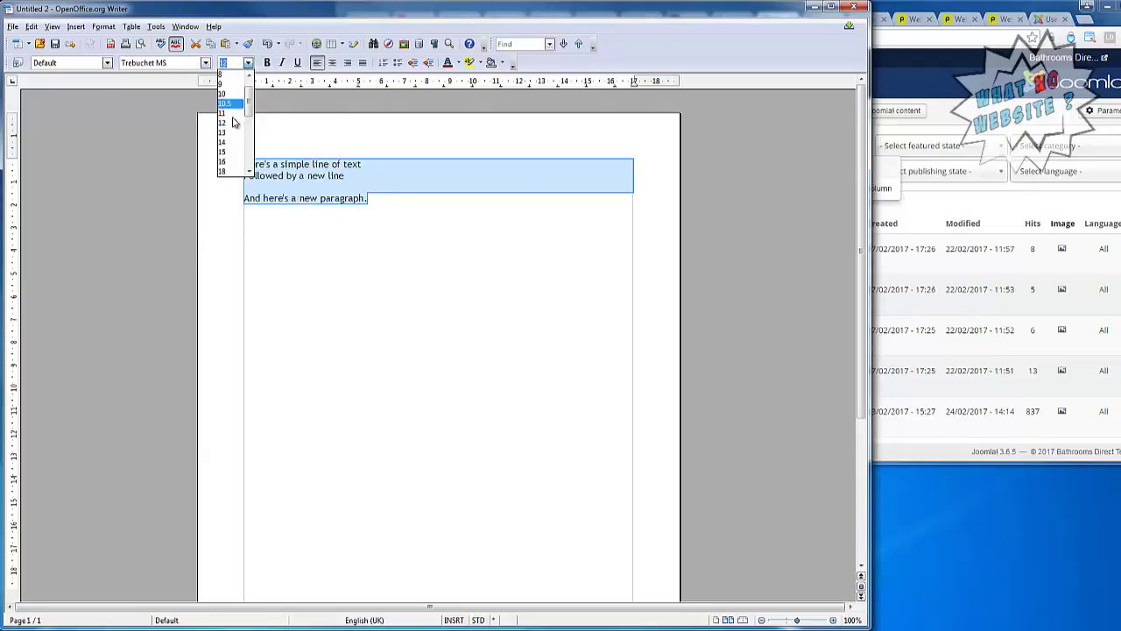
{"action": "left_click", "coordinate": [226, 93]}
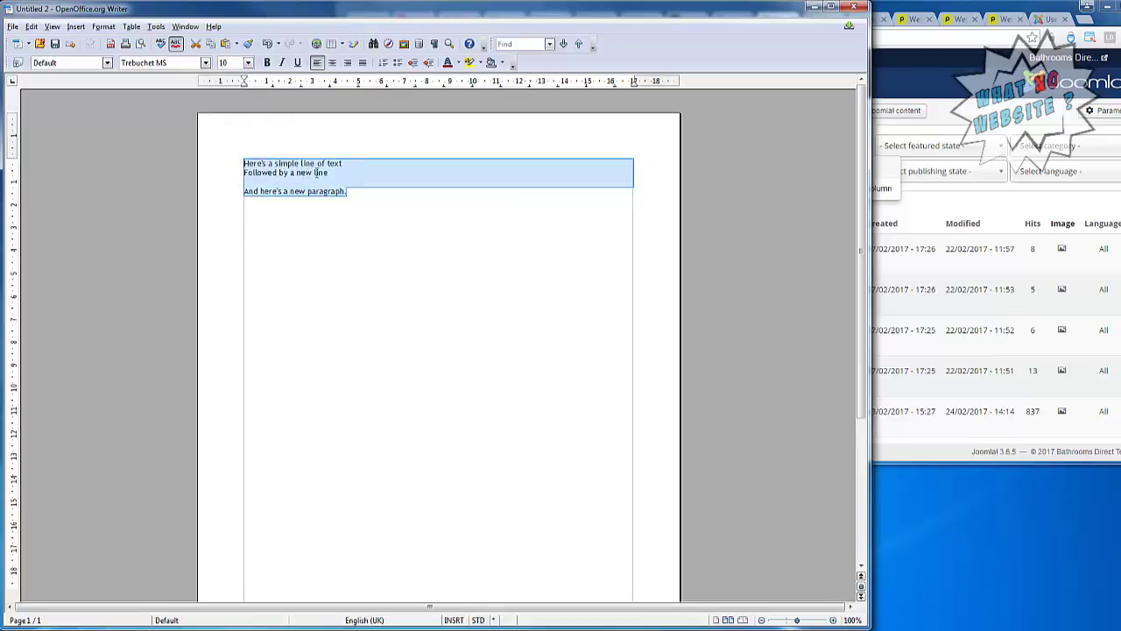
{"action": "right_click", "coordinate": [324, 177]}
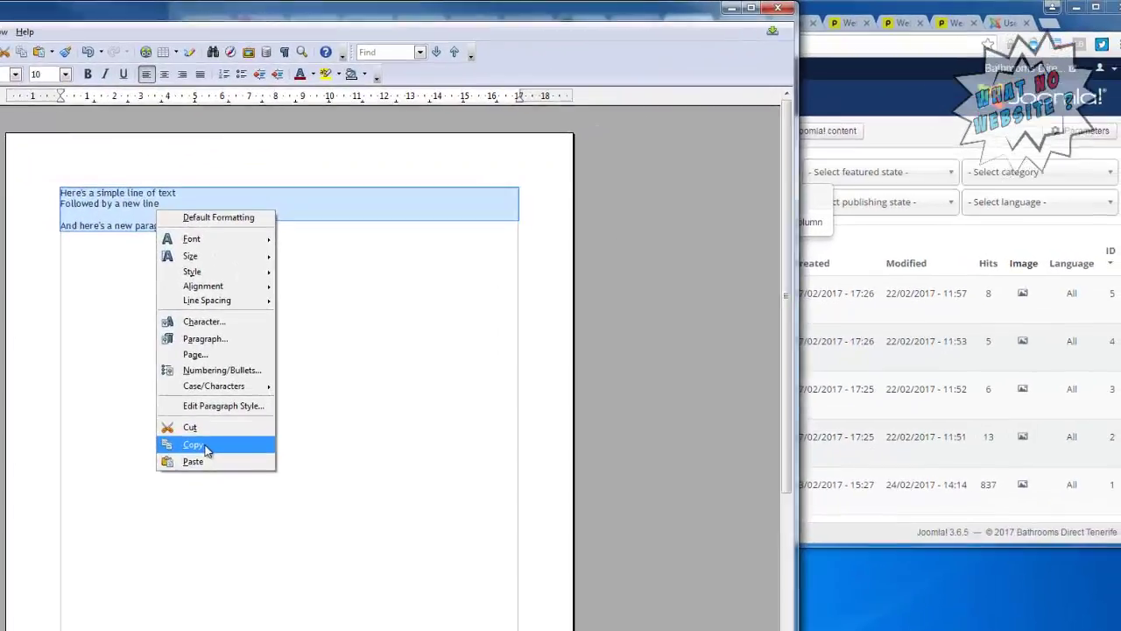
{"action": "left_click", "coordinate": [206, 446]}
Switch to the Joomla administrator in the browser and start a new K2 item
{"action": "left_click", "coordinate": [924, 138]}
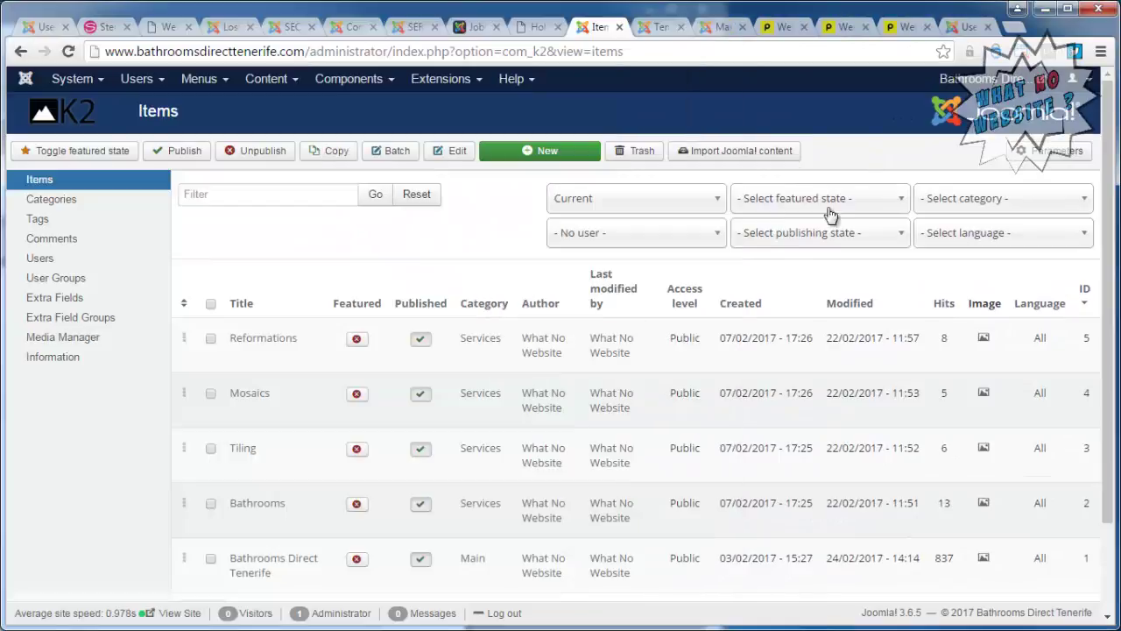
{"action": "left_click", "coordinate": [340, 79]}
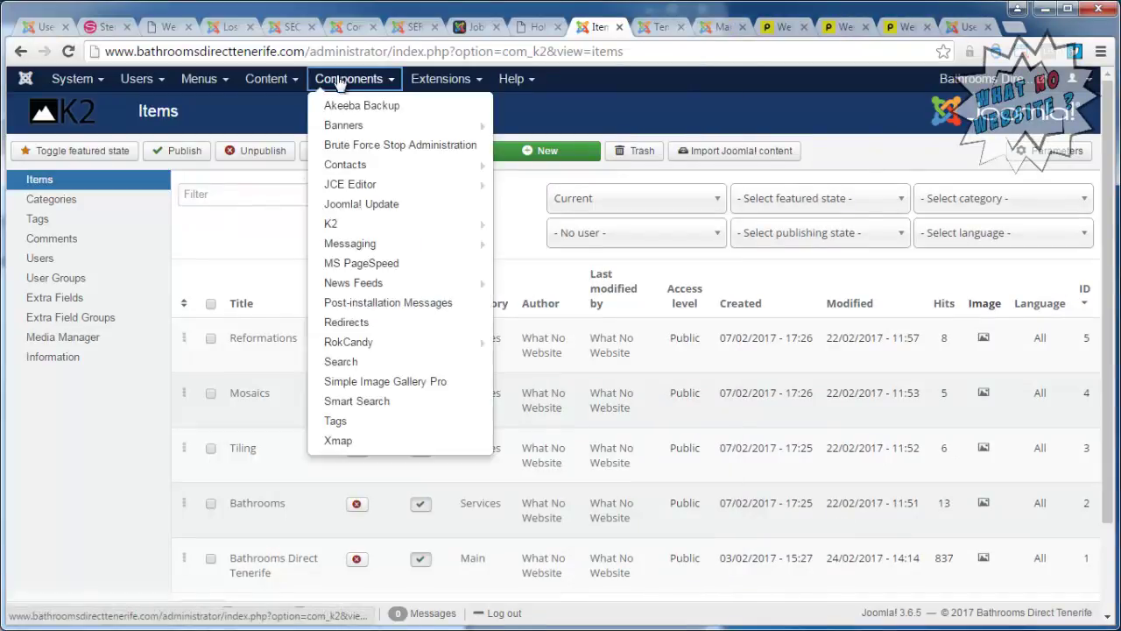
{"action": "left_click", "coordinate": [362, 223]}
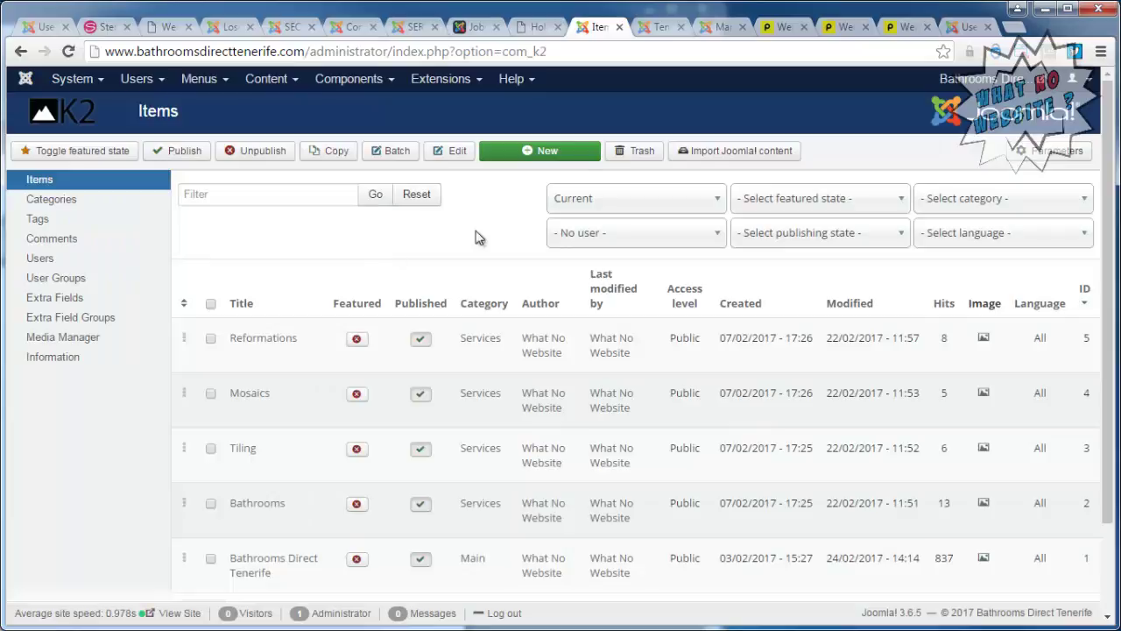
{"action": "left_click", "coordinate": [565, 156]}
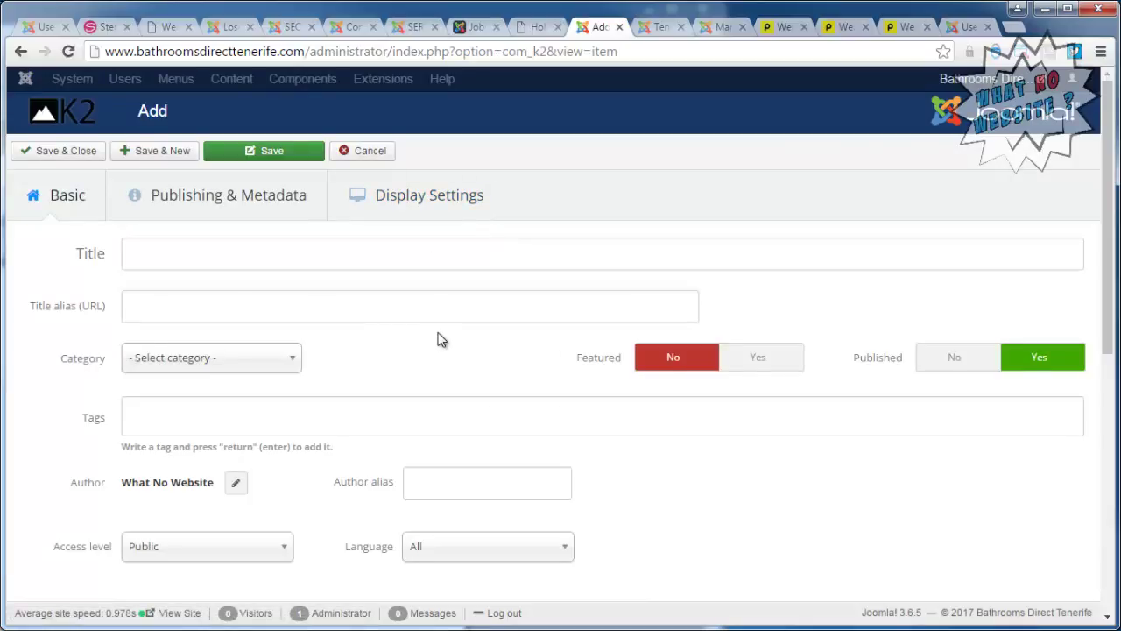
Paste the copied text with its formatting into the new item's content through the Paste dialog
{"action": "scroll", "coordinate": [440, 339], "scroll_direction": "down", "scroll_amount": 2}
{"action": "scroll", "coordinate": [440, 339], "scroll_direction": "down", "scroll_amount": 3}
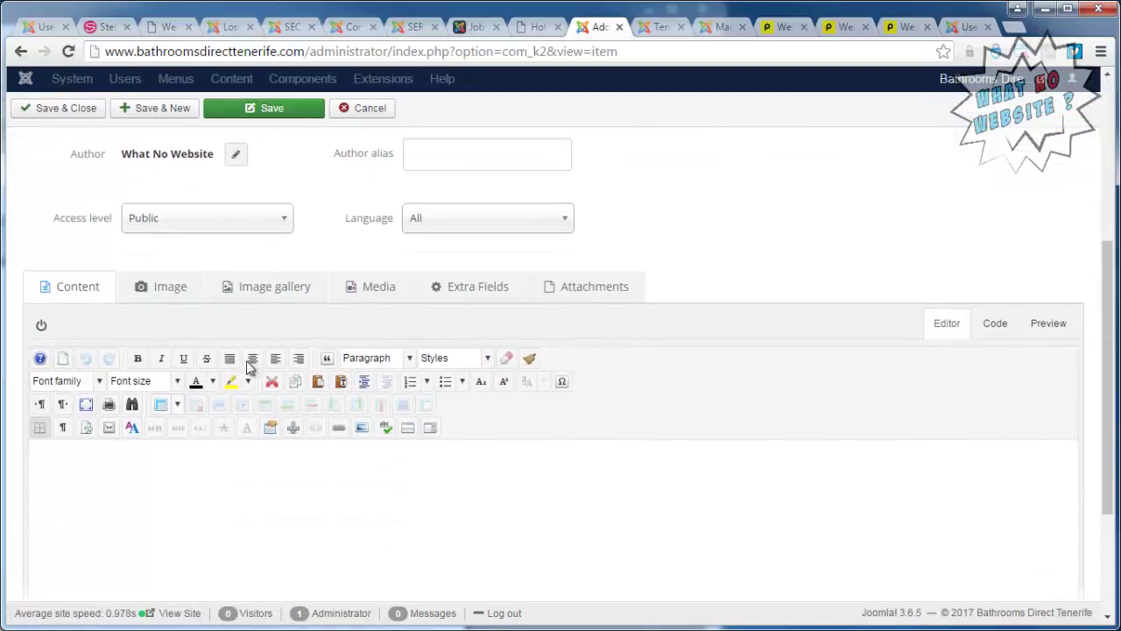
{"action": "left_click", "coordinate": [266, 487]}
{"action": "right_click", "coordinate": [184, 487]}
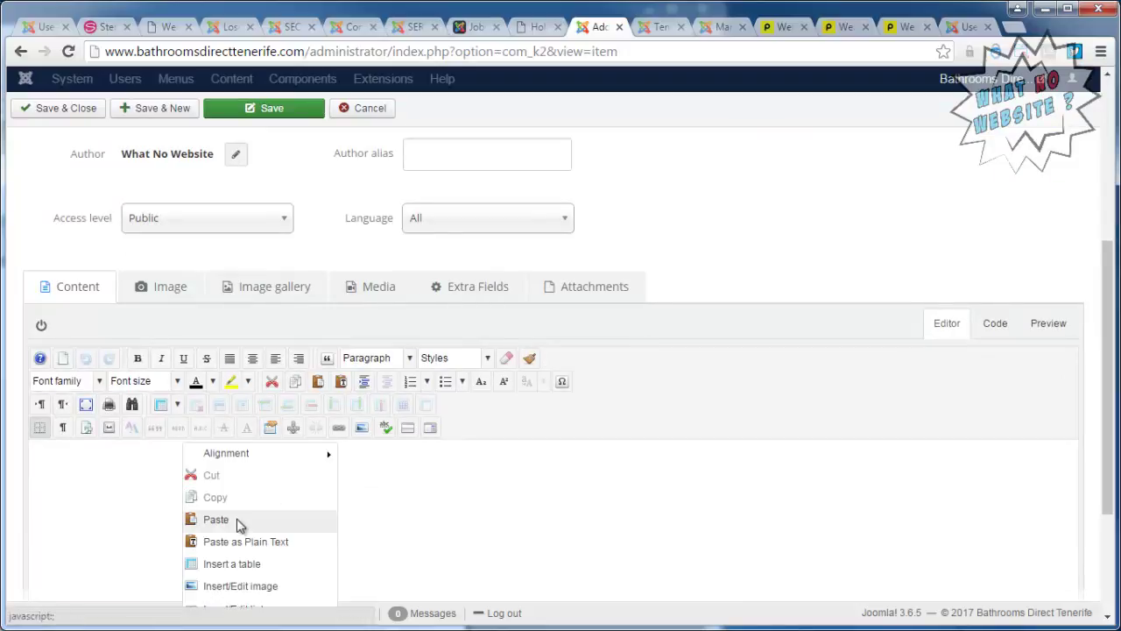
{"action": "left_click", "coordinate": [217, 519]}
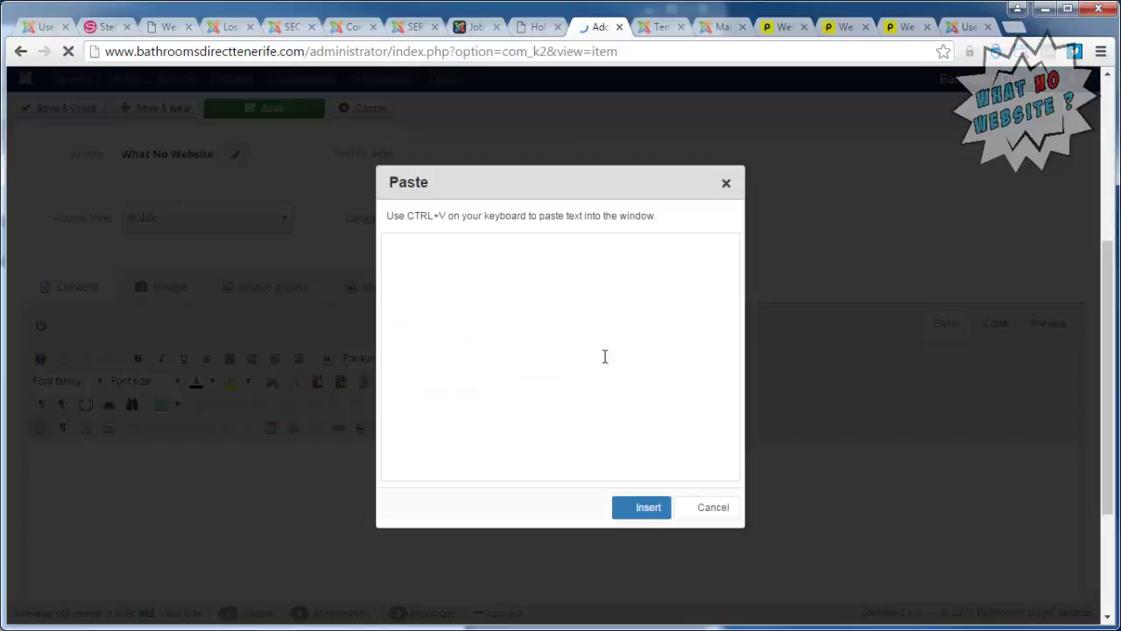
{"action": "right_click", "coordinate": [531, 290]}
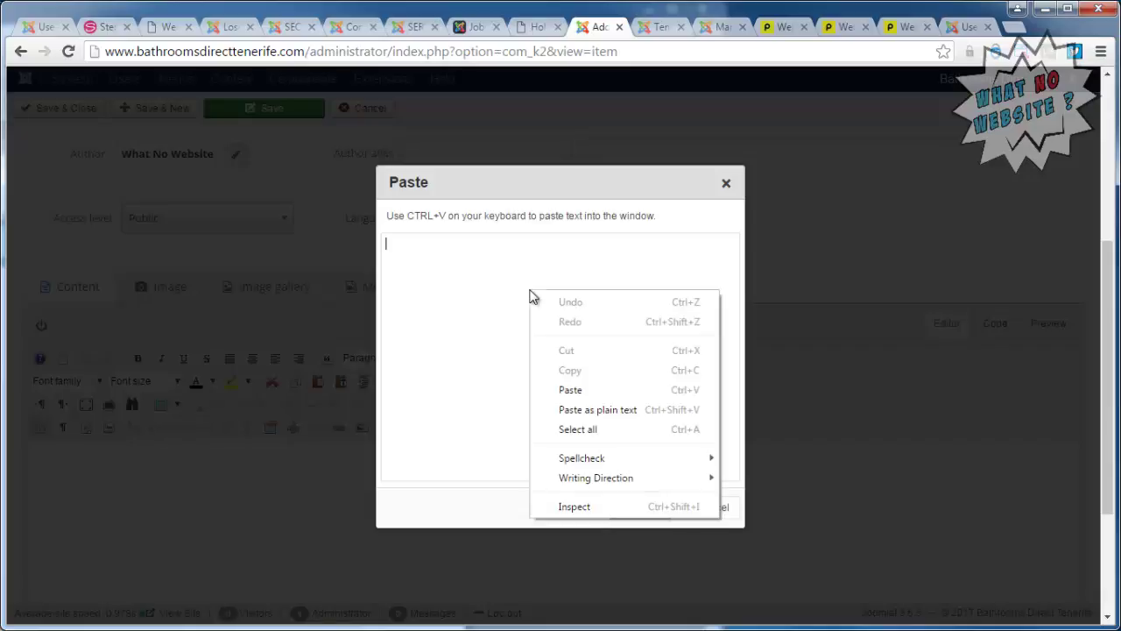
{"action": "left_click", "coordinate": [565, 388]}
{"action": "left_click", "coordinate": [625, 506]}
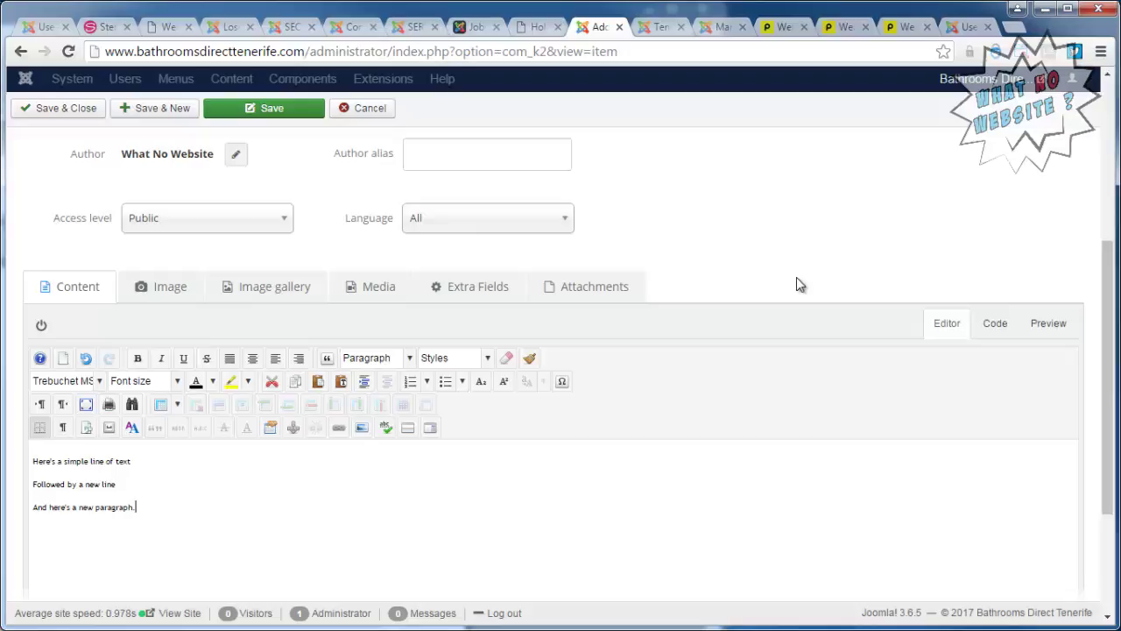
Examine the item's HTML code, from the paragraph class and style to the span tags in the first line
{"action": "left_click", "coordinate": [995, 326]}
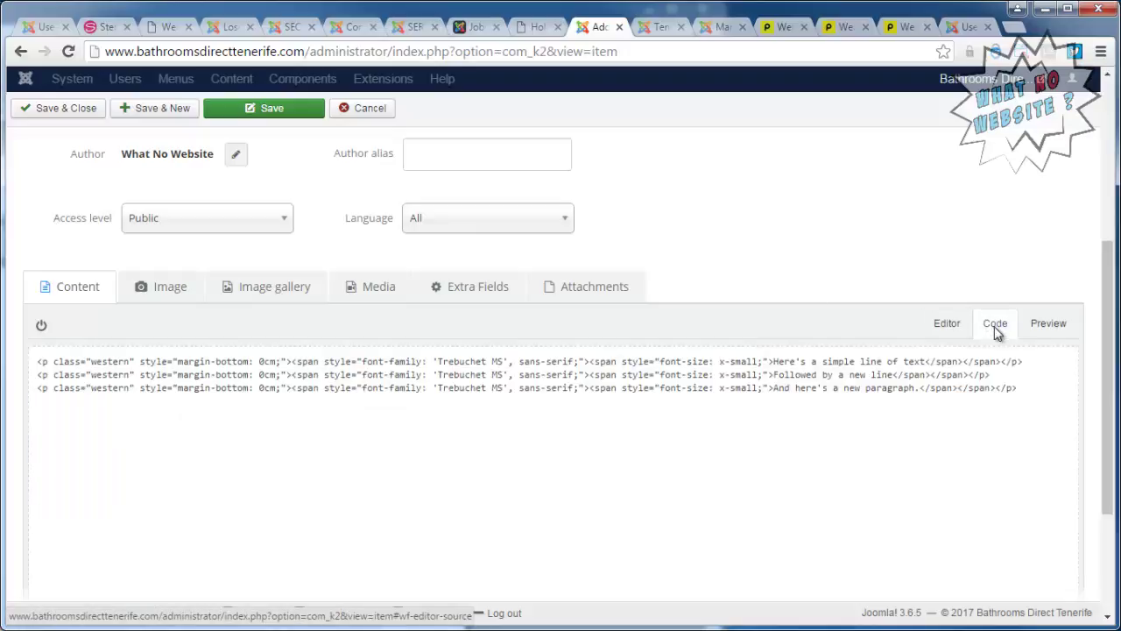
{"action": "left_click_drag", "start_coordinate": [49, 360], "coordinate": [141, 363]}
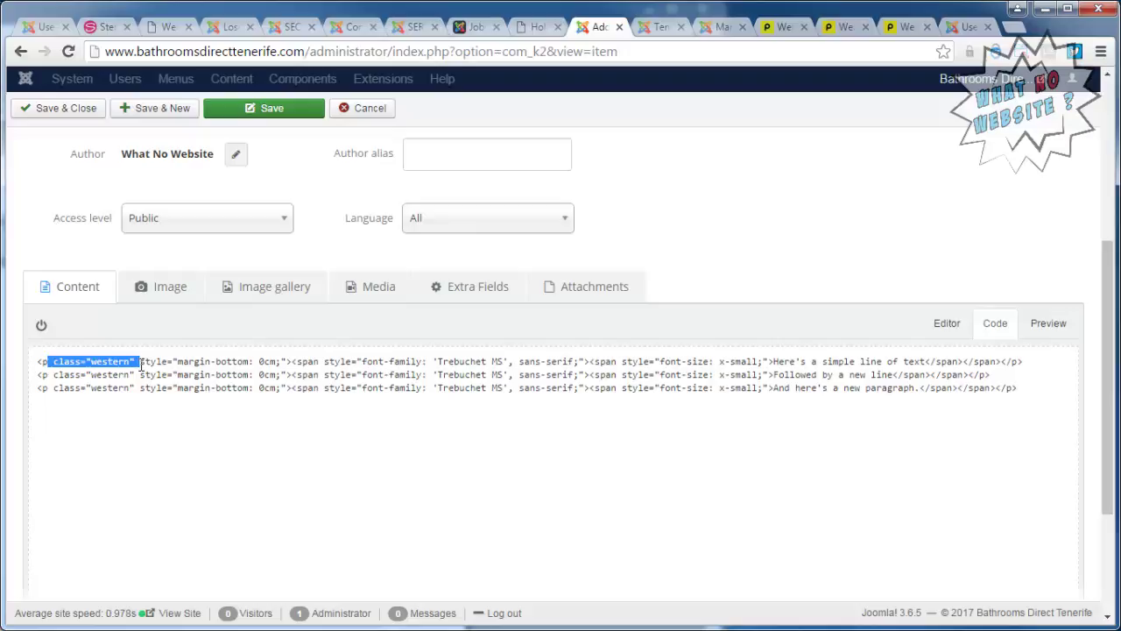
{"action": "left_click_drag", "start_coordinate": [141, 363], "coordinate": [773, 361]}
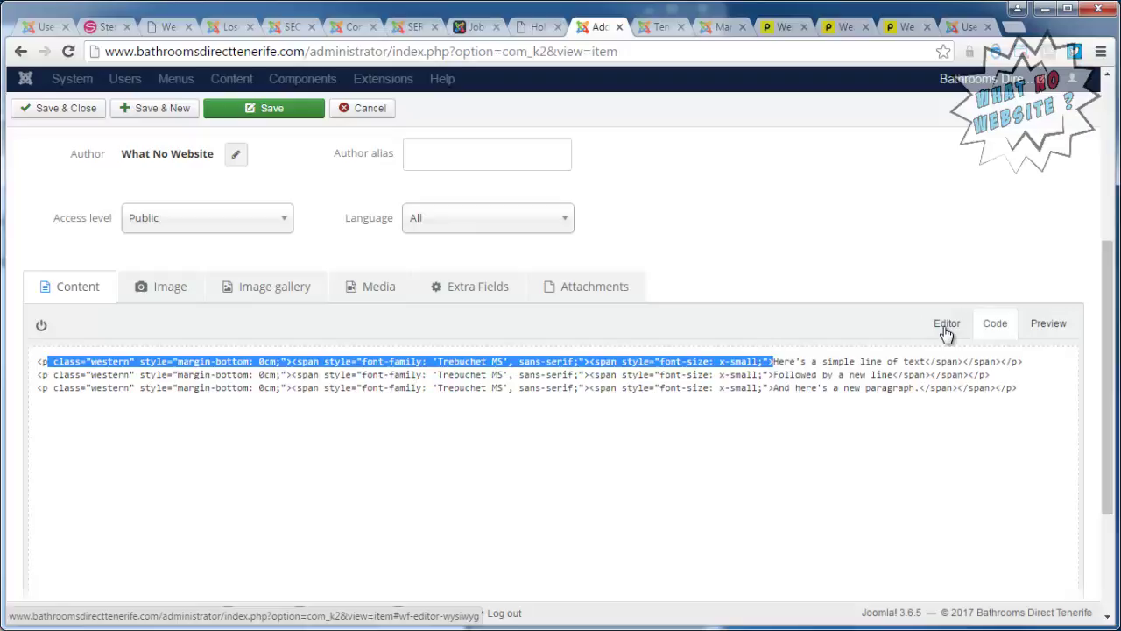
{"action": "left_click", "coordinate": [57, 368]}
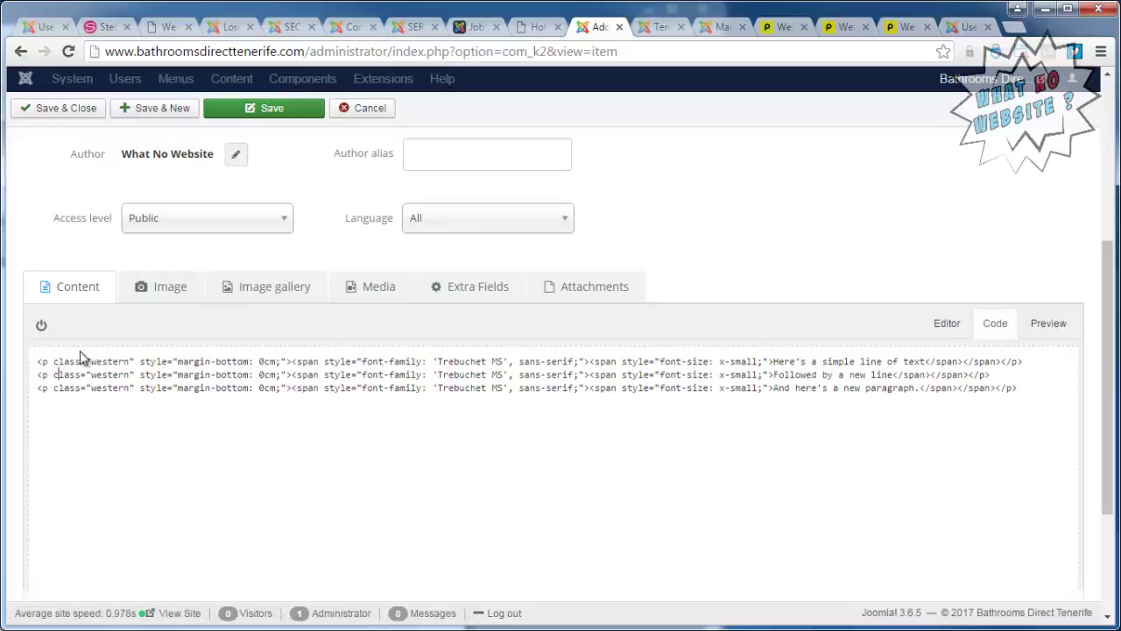
Compare the text in the visual editor with its HTML code, checking the opening tags of the second and third lines
{"action": "left_click", "coordinate": [950, 329]}
{"action": "left_click_drag", "start_coordinate": [138, 508], "coordinate": [35, 461]}
{"action": "key", "text": "ctrl+c"}
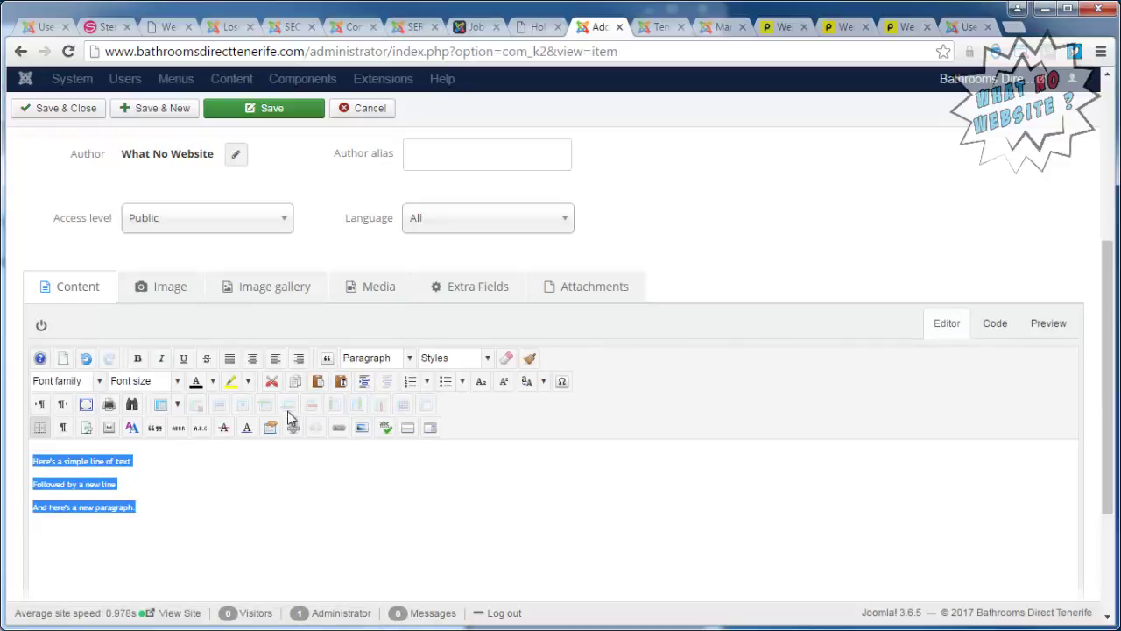
{"action": "left_click", "coordinate": [1000, 337]}
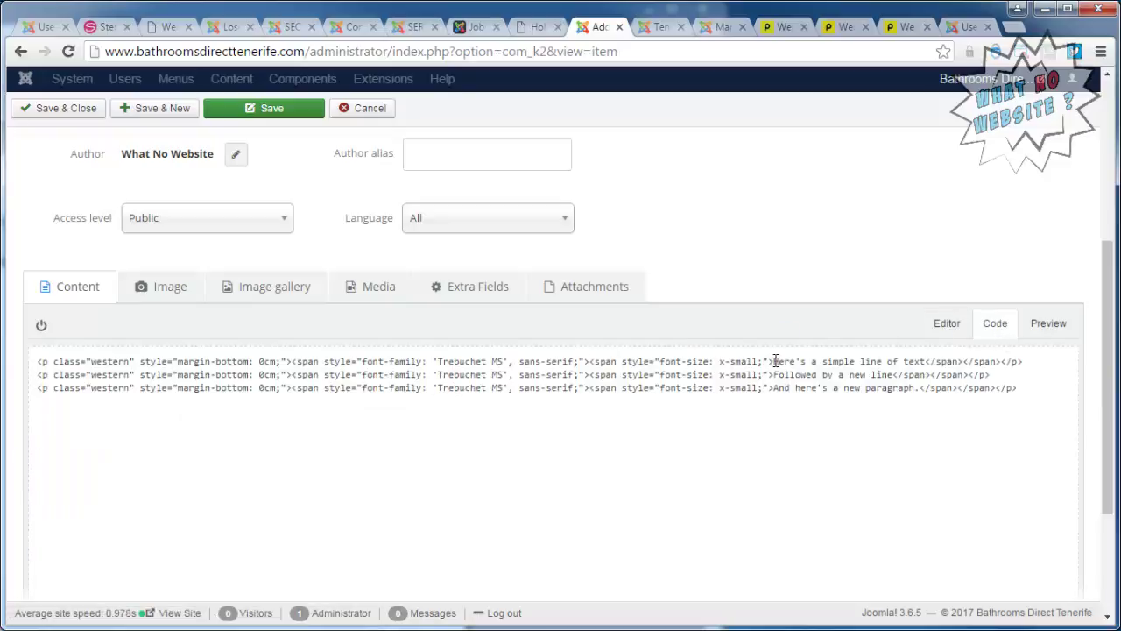
{"action": "mouse_move", "coordinate": [775, 361]}
{"action": "left_mouse_down"}
{"action": "mouse_move", "coordinate": [30, 364]}
{"action": "mouse_move", "coordinate": [37, 374]}
{"action": "mouse_move", "coordinate": [180, 376]}
{"action": "mouse_move", "coordinate": [773, 377]}
{"action": "left_mouse_up"}
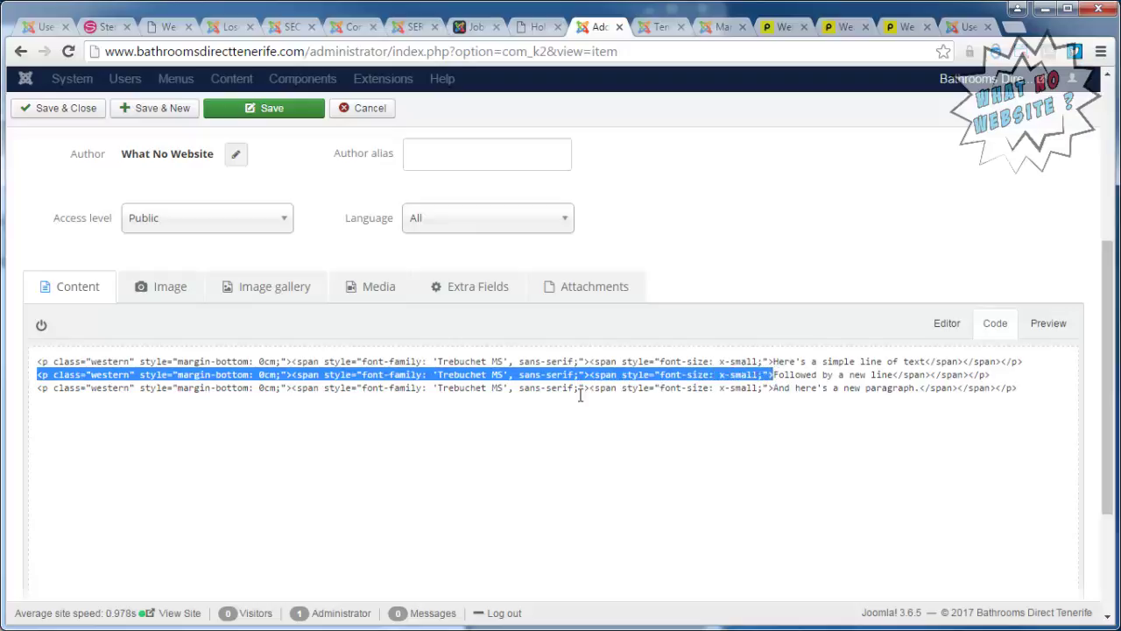
{"action": "left_click_drag", "start_coordinate": [39, 388], "coordinate": [772, 394]}
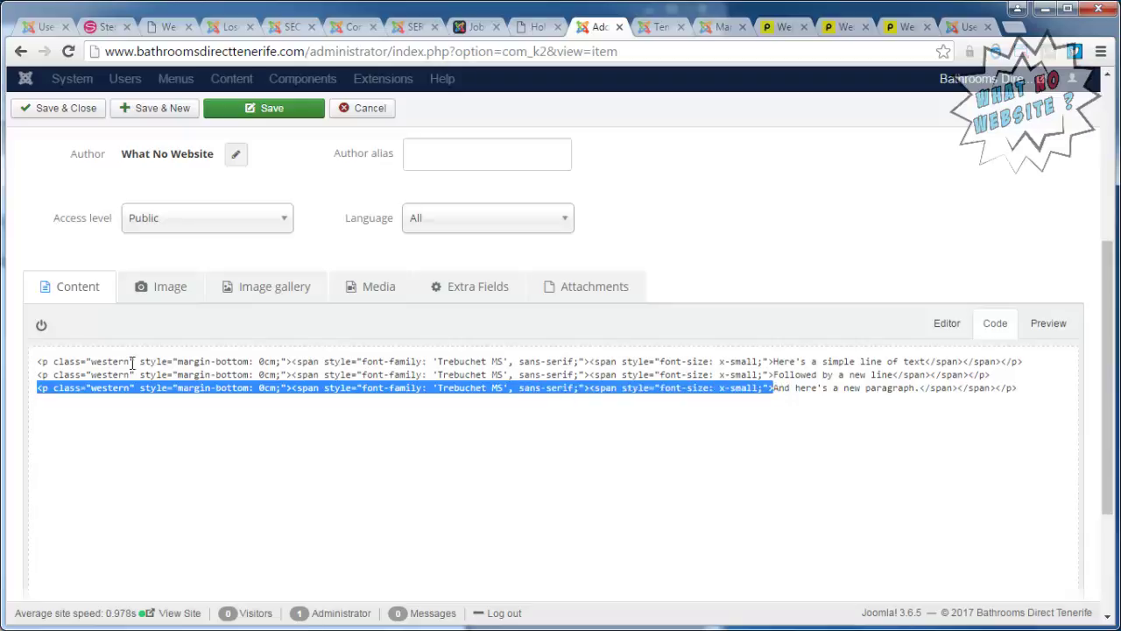
{"action": "left_click", "coordinate": [60, 361]}
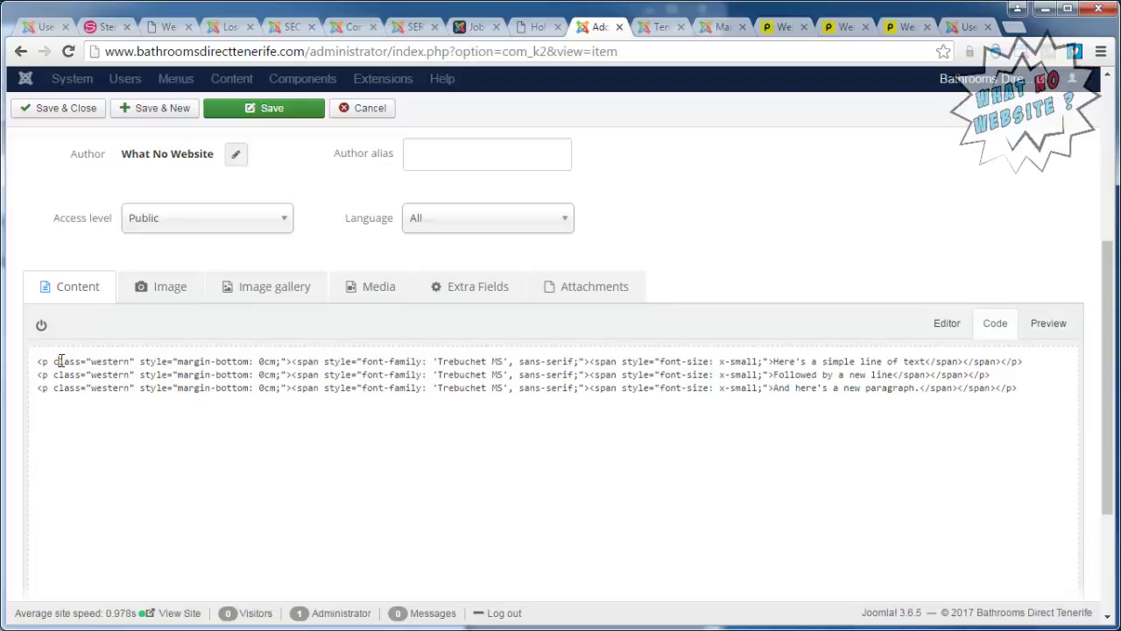
Delete all the HTML code of the item's content and return to the visual editor
{"action": "key", "text": "ctrl+a"}
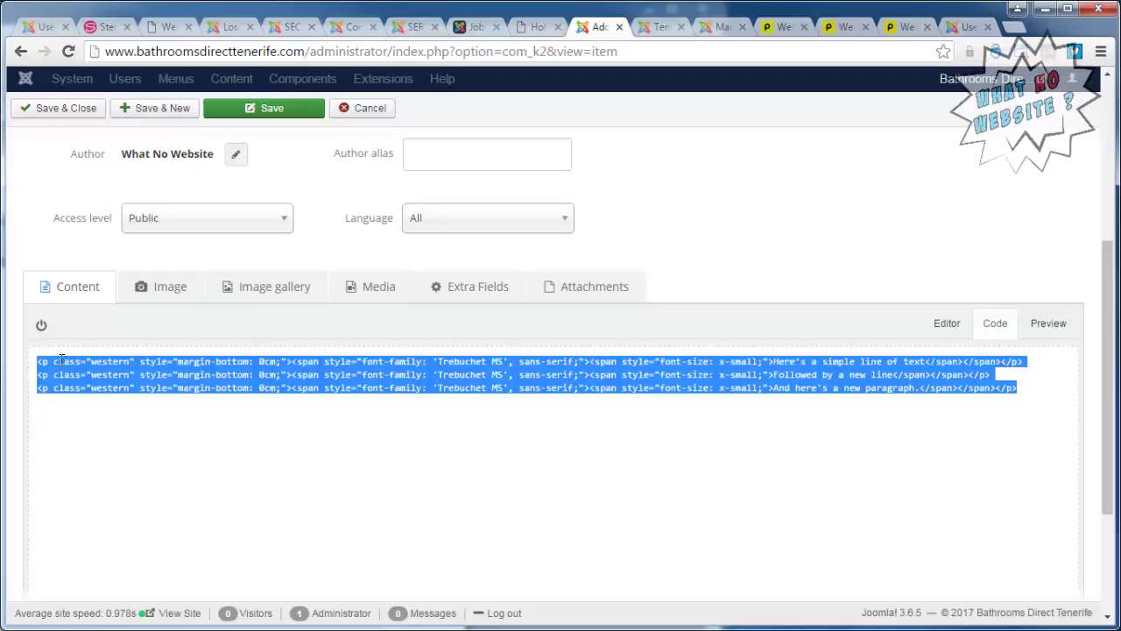
{"action": "key", "text": "BackSpace"}
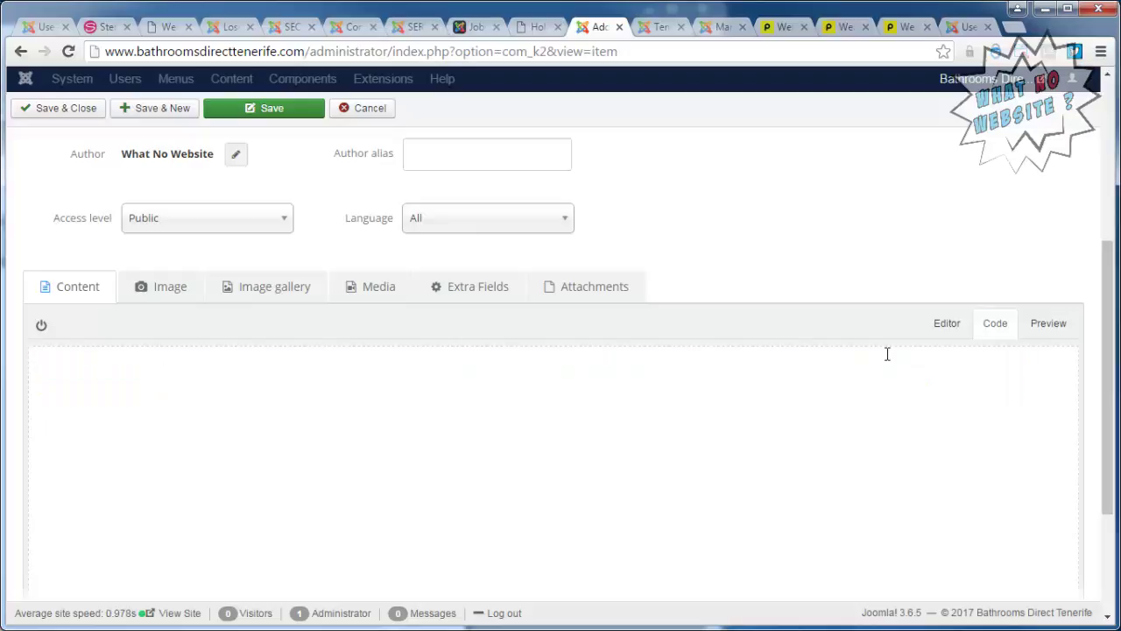
{"action": "left_click", "coordinate": [962, 325]}
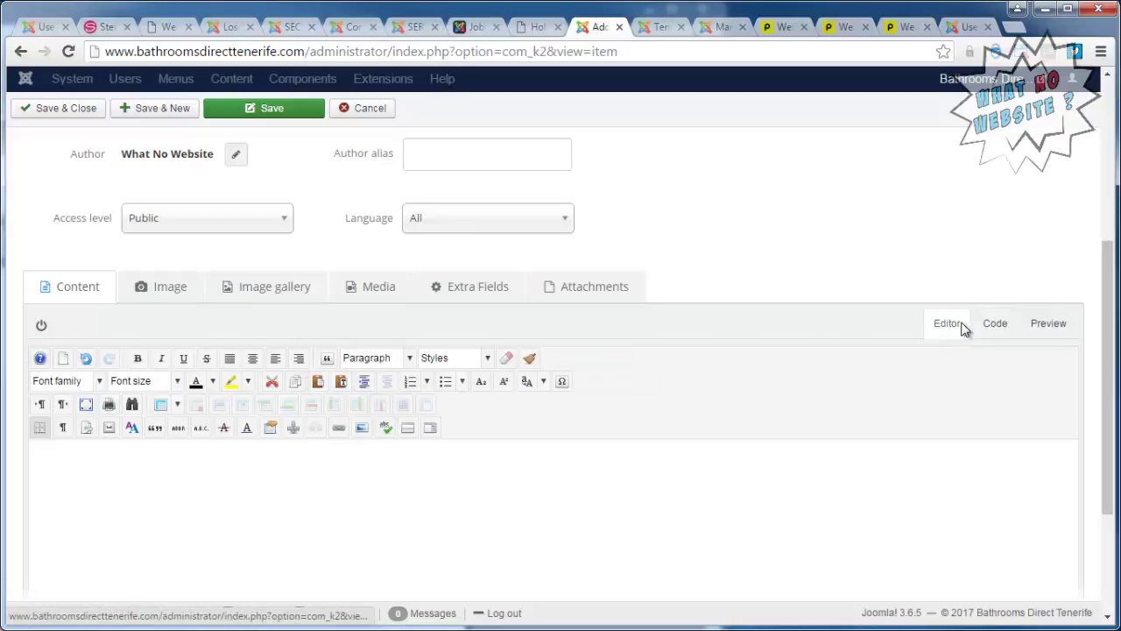
Paste the copied text into the empty content editor without its source font formatting
{"action": "left_click", "coordinate": [370, 502]}
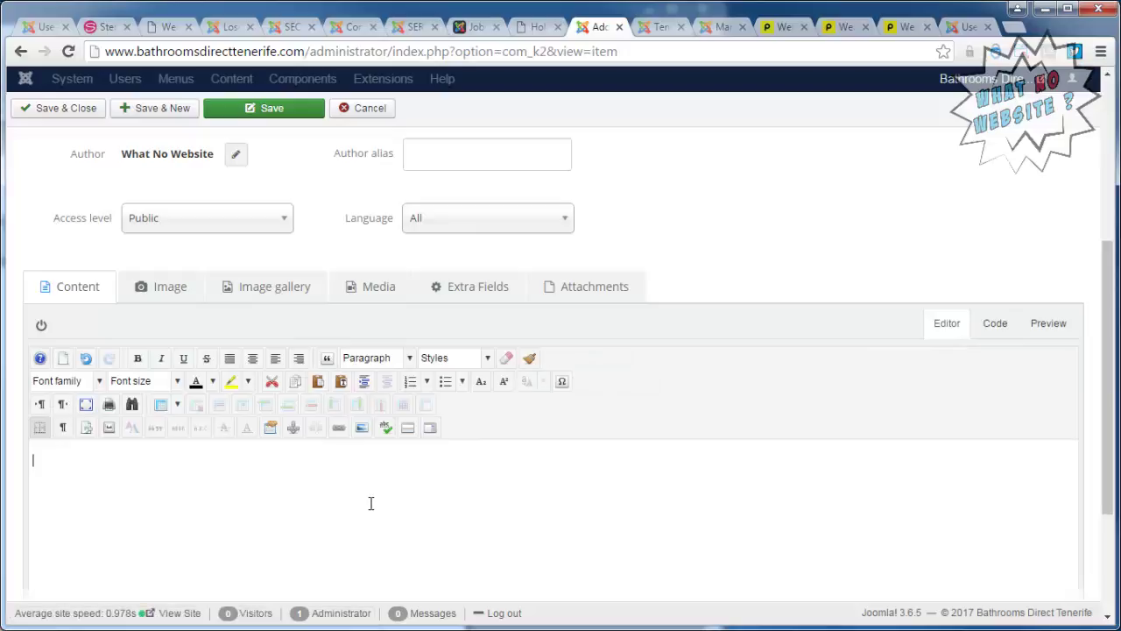
{"action": "right_click", "coordinate": [438, 488]}
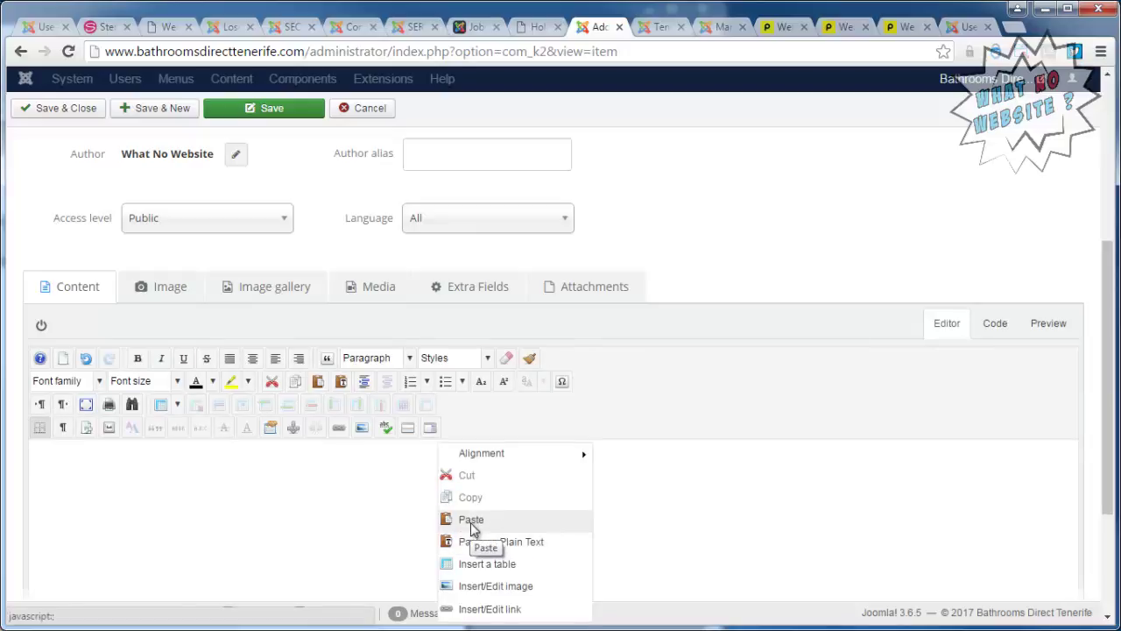
{"action": "left_click", "coordinate": [391, 524]}
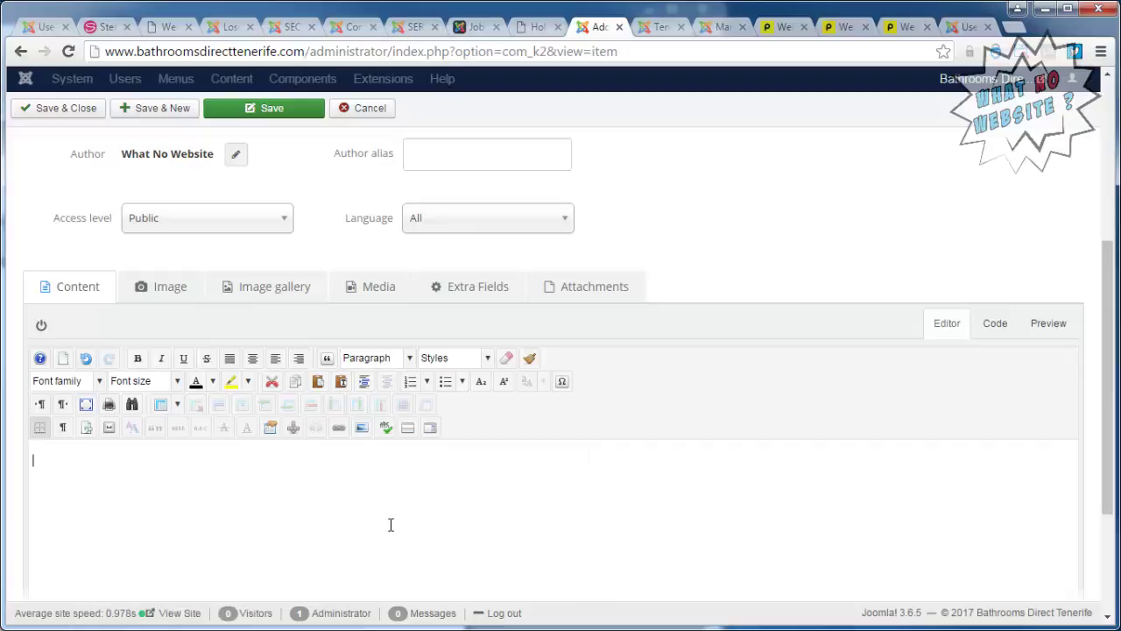
{"action": "key", "text": "ctrl+v"}
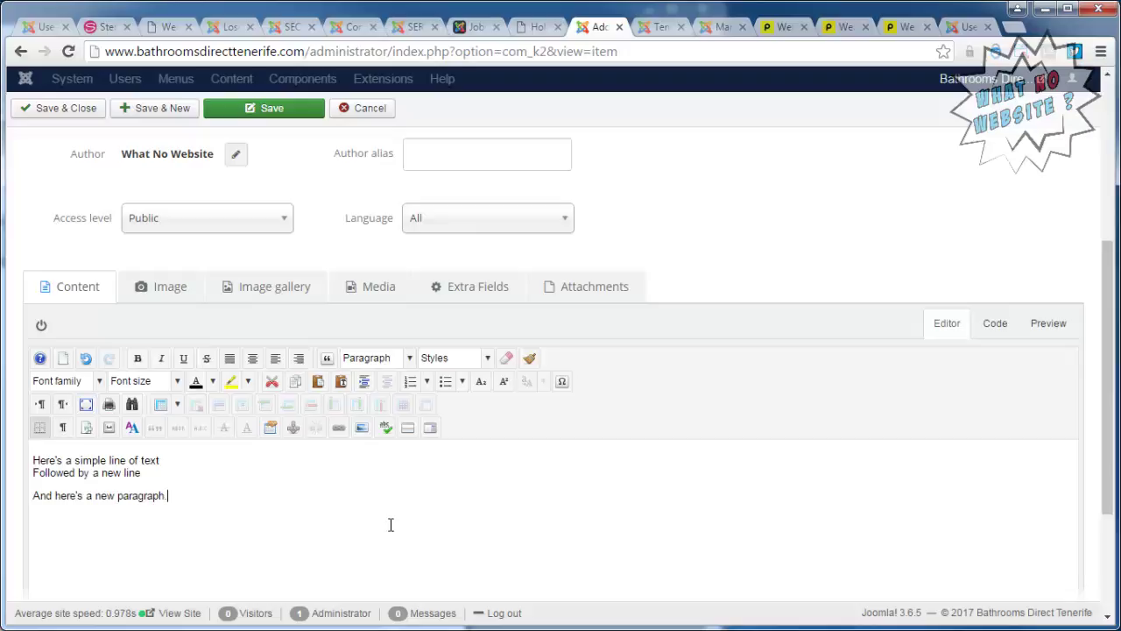
Copy the selected sample text again in the word-processor document and switch back to the K2 item in the browser
{"action": "right_click", "coordinate": [0, 223]}
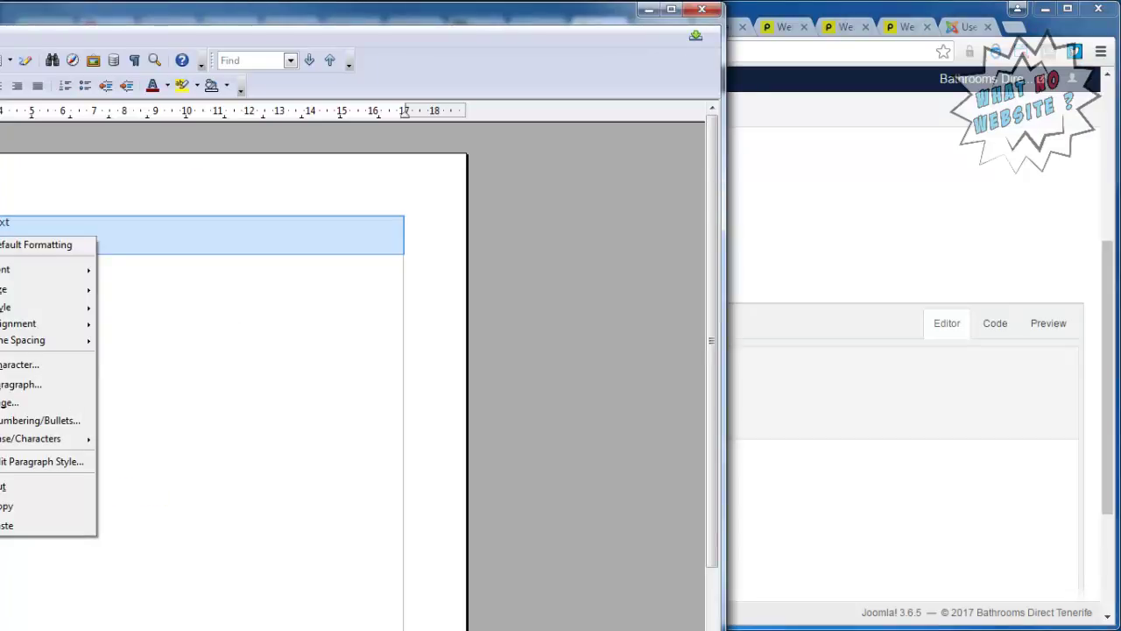
{"action": "left_click", "coordinate": [19, 509]}
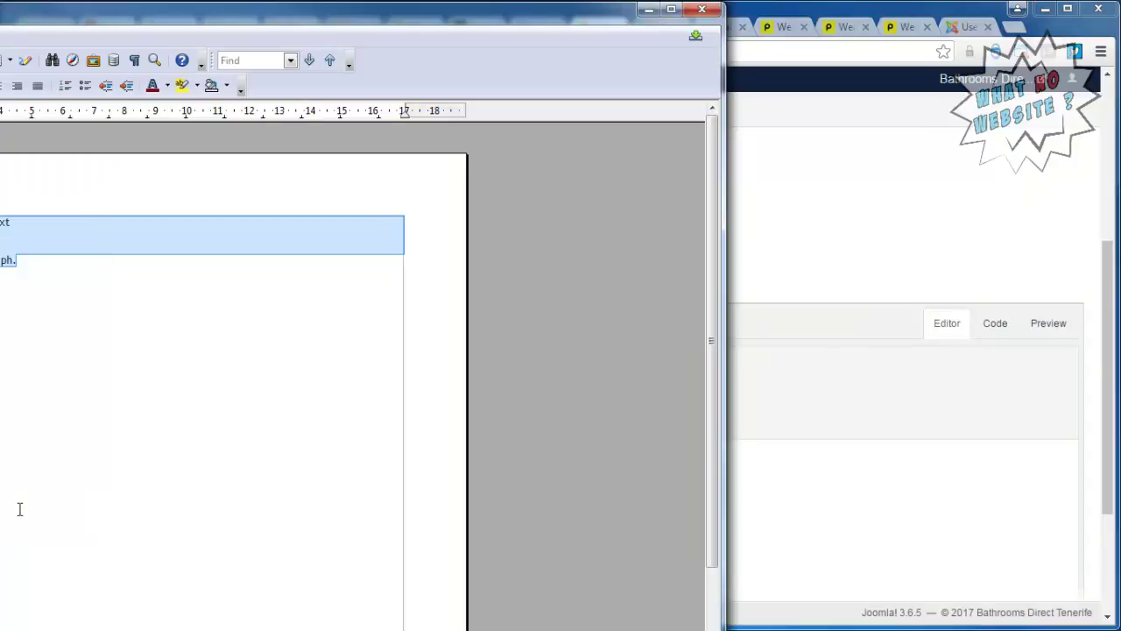
{"action": "left_click", "coordinate": [774, 553]}
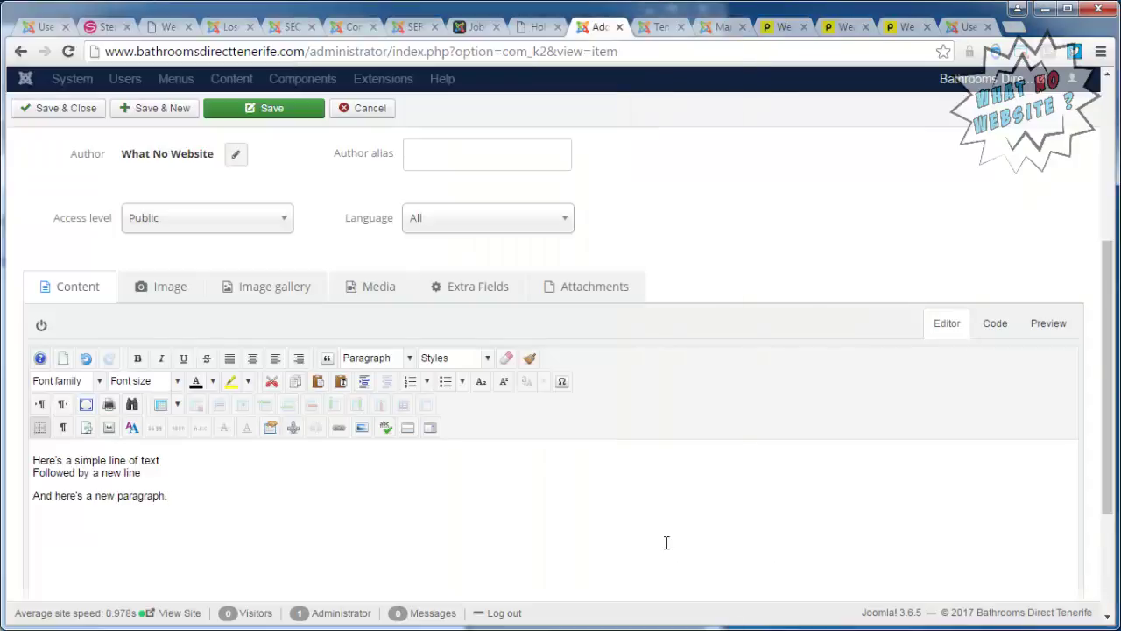
Clear all the text in the item's content editor and paste the copied text without its source formatting
{"action": "key", "text": "ctrl+a"}
{"action": "key", "text": "ctrl+c"}
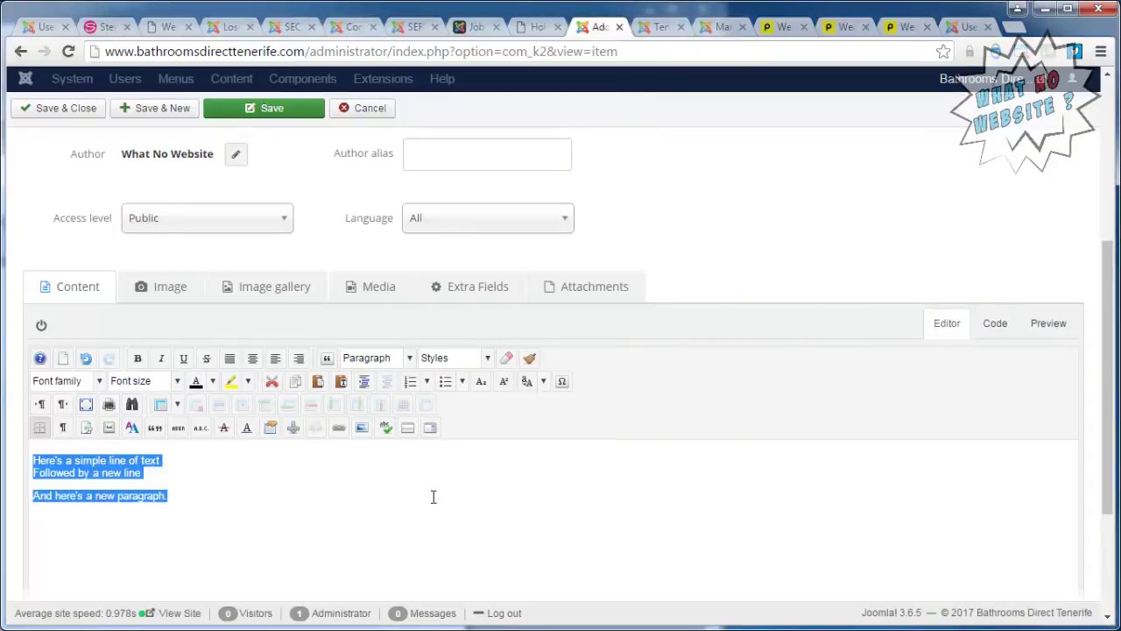
{"action": "key", "text": "Delete"}
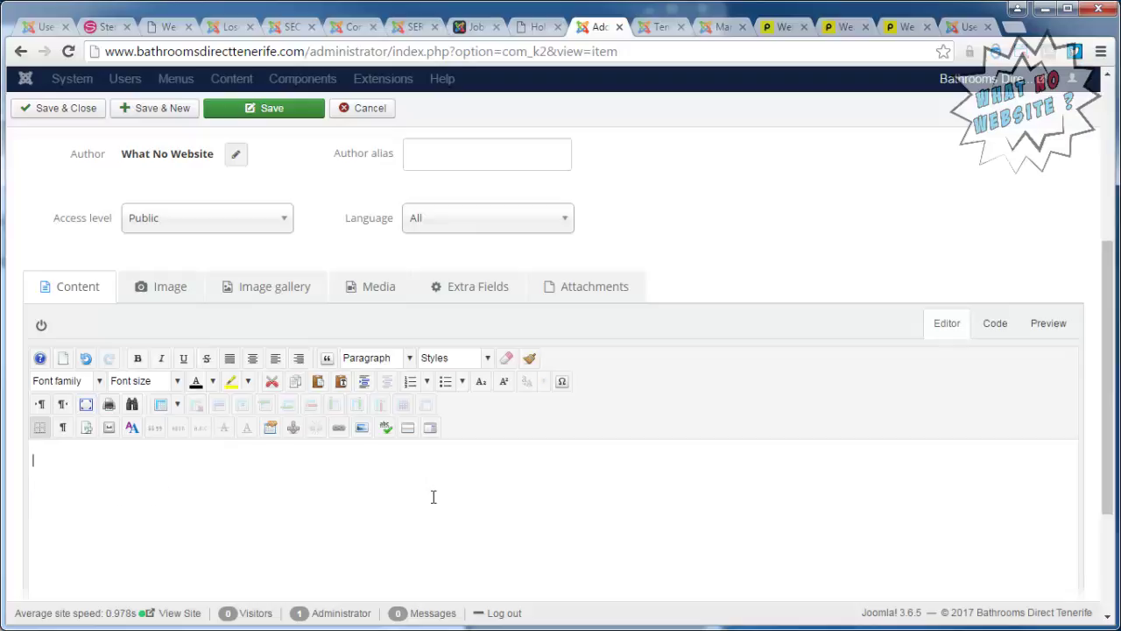
{"action": "key", "text": "ctrl+v"}
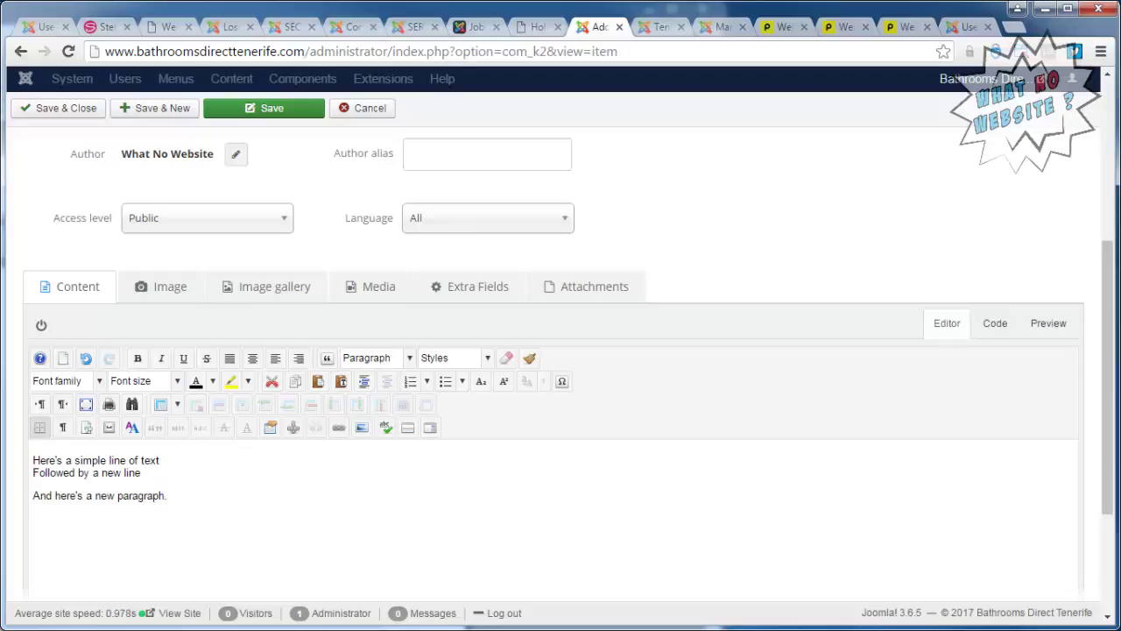
Examine the pasted text's HTML code, checking the paragraph tags around each paragraph and the line-break tag in the first
{"action": "key", "text": "alt+Tab"}
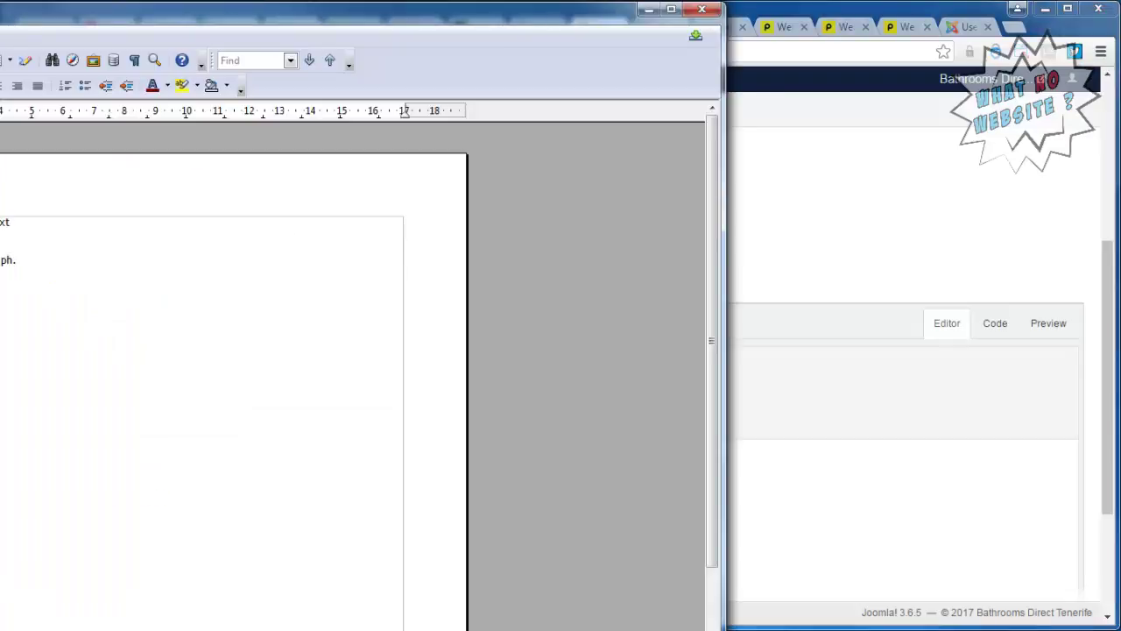
{"action": "left_click", "coordinate": [829, 254]}
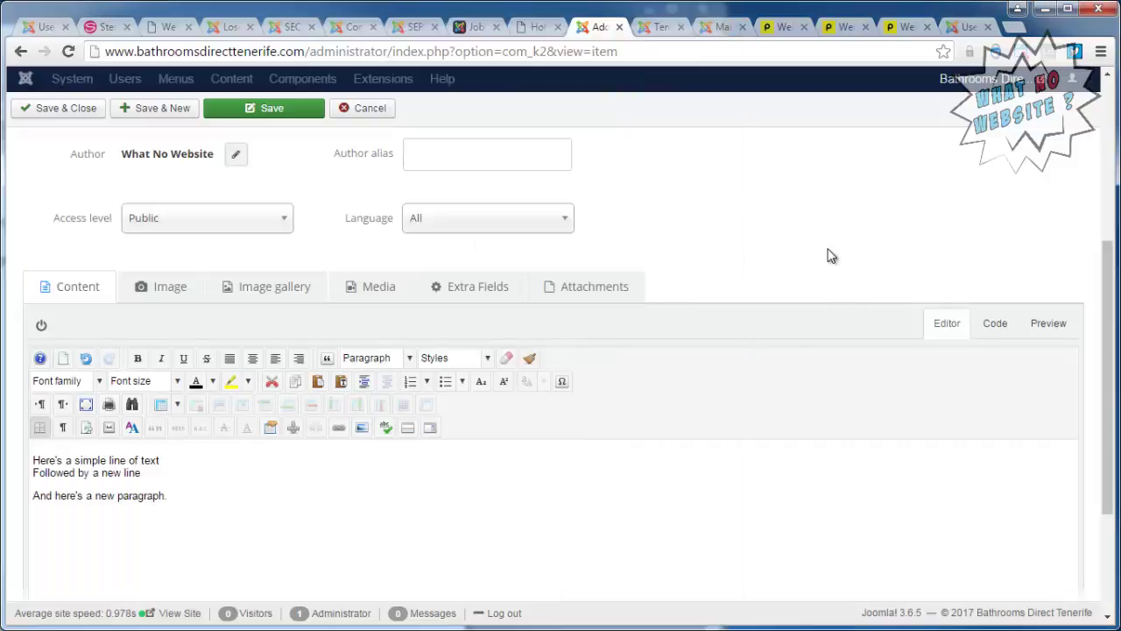
{"action": "left_click", "coordinate": [997, 324]}
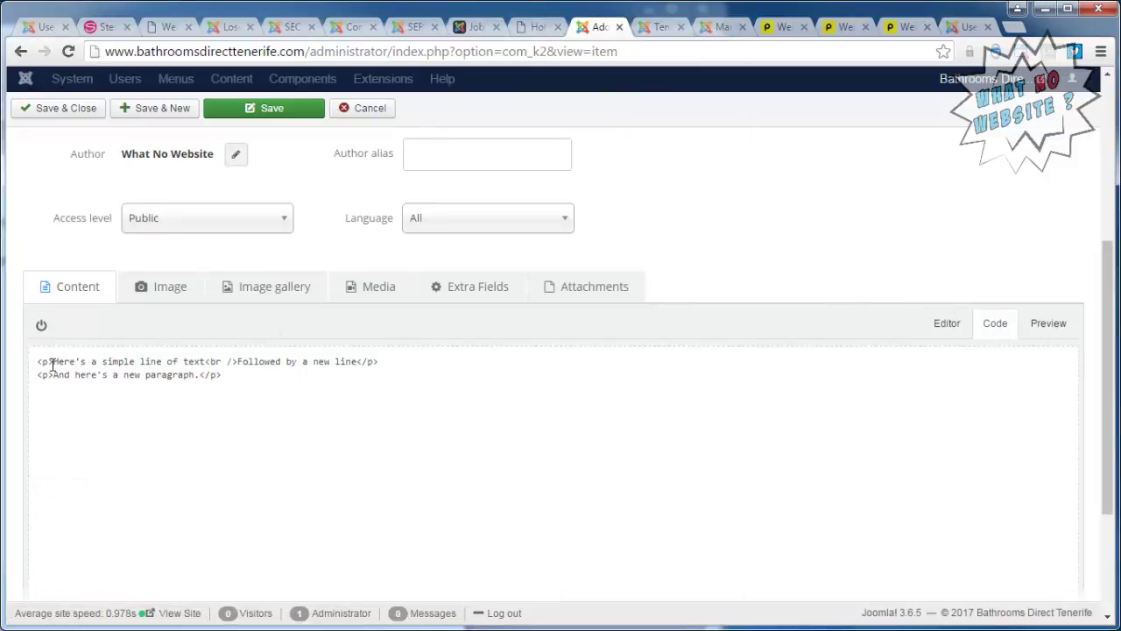
{"action": "left_click_drag", "start_coordinate": [52, 364], "coordinate": [37, 365]}
{"action": "left_click_drag", "start_coordinate": [206, 362], "coordinate": [234, 362]}
{"action": "left_click_drag", "start_coordinate": [357, 362], "coordinate": [381, 362]}
{"action": "left_click", "coordinate": [53, 375]}
{"action": "left_click_drag", "start_coordinate": [53, 375], "coordinate": [37, 375]}
{"action": "left_click_drag", "start_coordinate": [200, 375], "coordinate": [224, 374]}
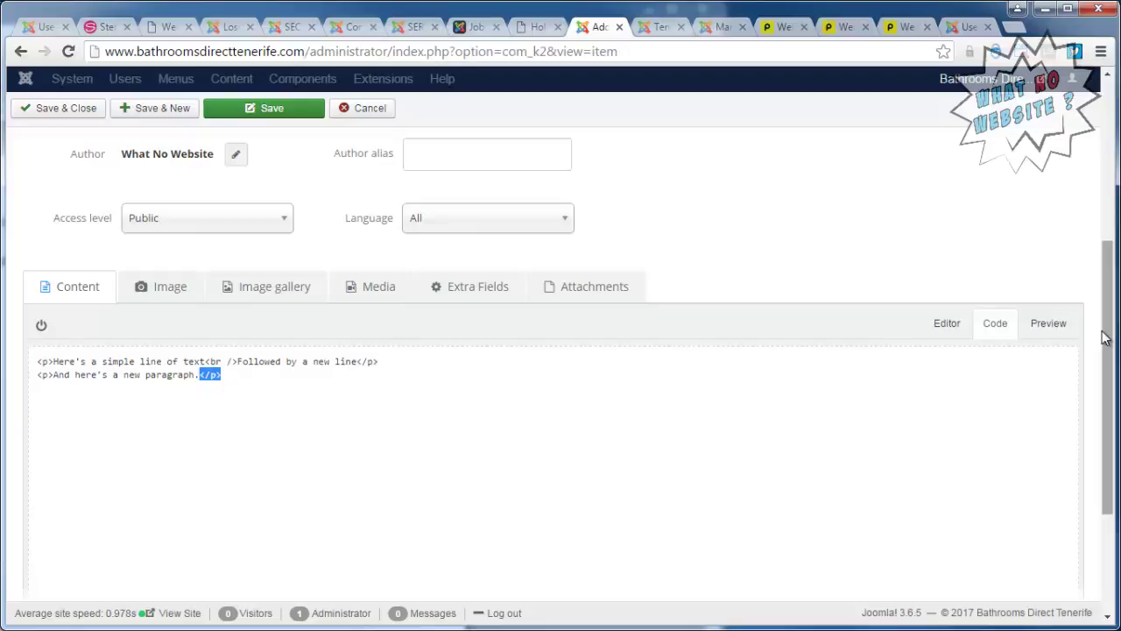
Return to the visual editor and cancel the item without saving it
{"action": "left_click", "coordinate": [959, 326]}
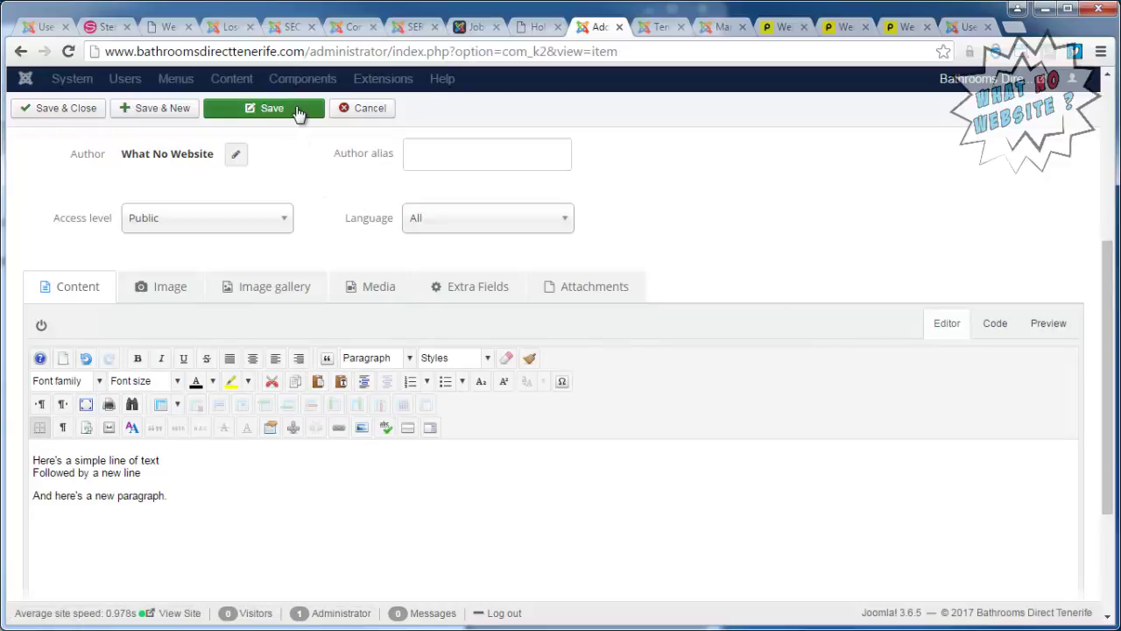
{"action": "left_click", "coordinate": [346, 109]}
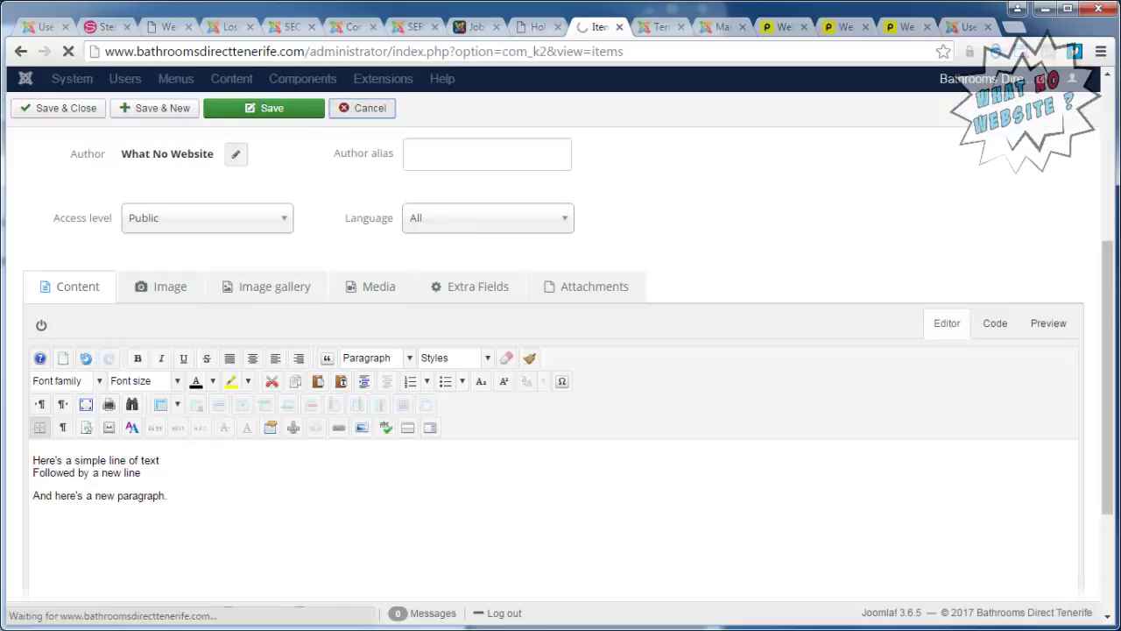